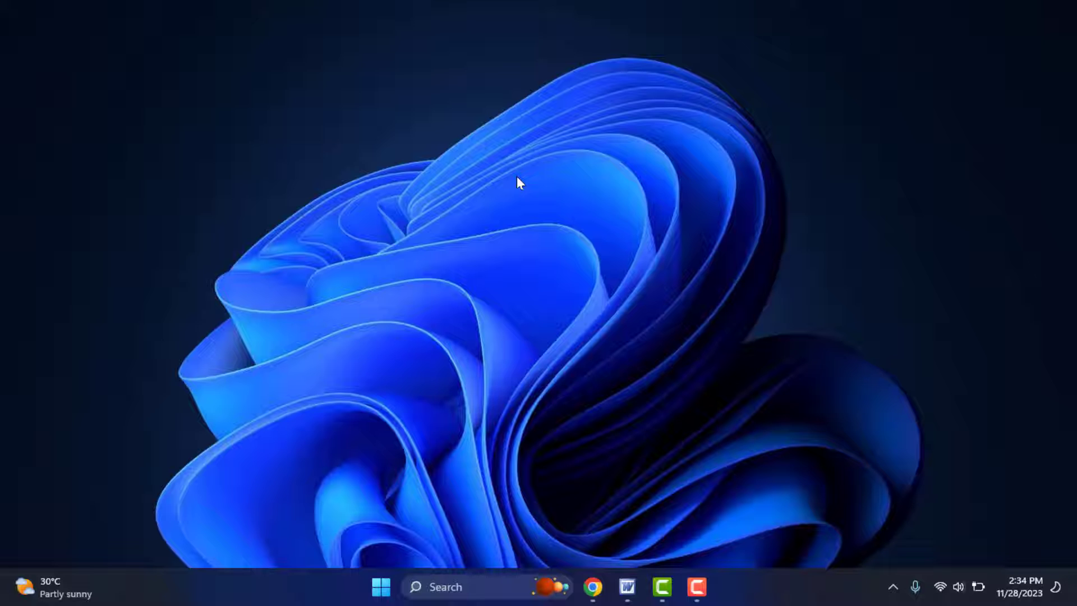
Test the Alt+Tab switcher by cycling through all open windows, then dismiss it
{"action": "key", "text": "alt+Tab"}
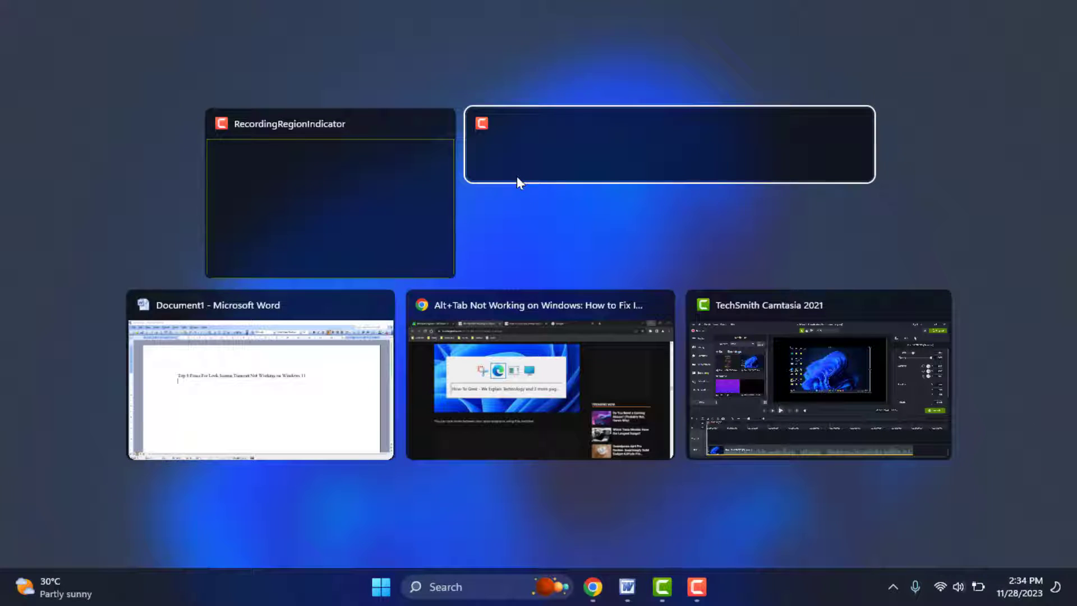
{"action": "key", "text": "Tab"}
{"action": "key", "text": "Tab"}
{"action": "key", "text": "Tab"}
{"action": "key", "text": "Tab"}
{"action": "key", "text": "Tab"}
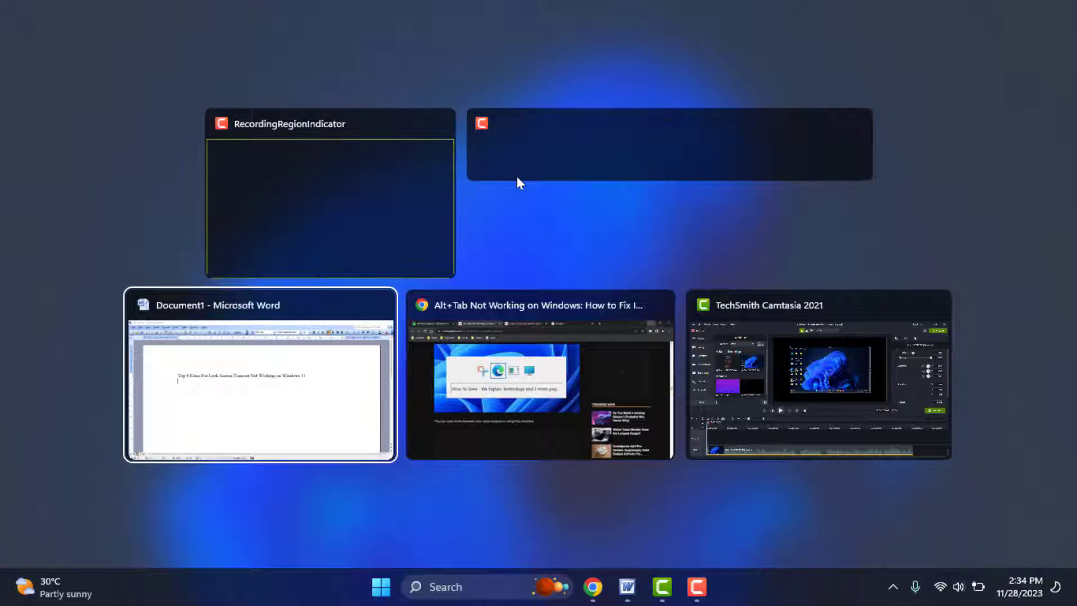
{"action": "key", "text": "Tab"}
{"action": "key", "text": "Tab"}
{"action": "key", "text": "Tab"}
{"action": "key", "text": "Tab"}
{"action": "key", "text": "Tab"}
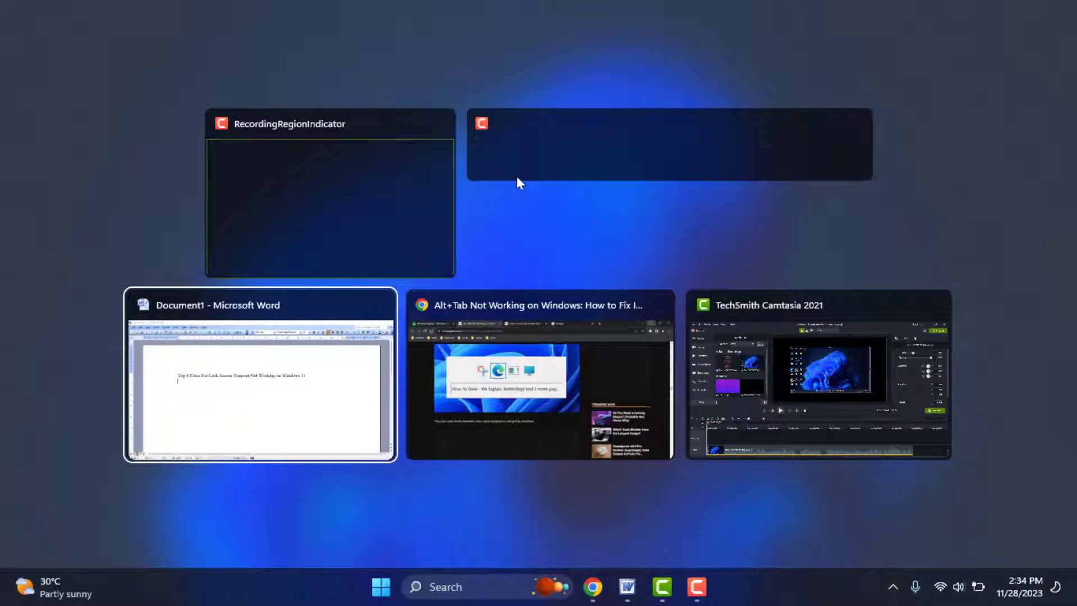
{"action": "key", "text": "Tab"}
{"action": "key", "text": "Tab"}
{"action": "key", "text": "Tab"}
{"action": "key", "text": "Tab"}
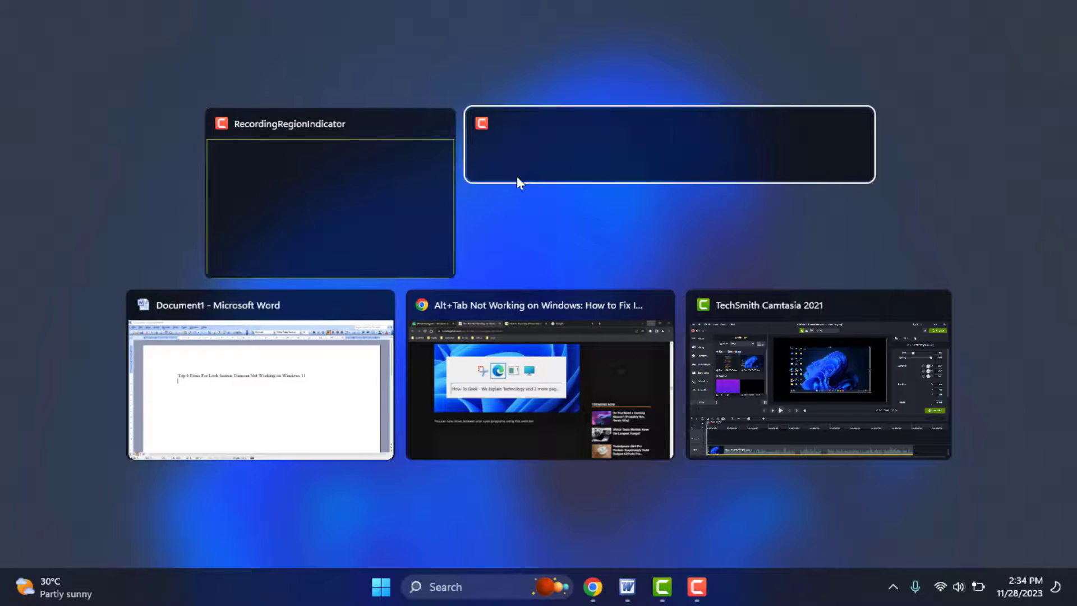
{"action": "key", "text": "Tab"}
{"action": "key", "text": "Tab"}
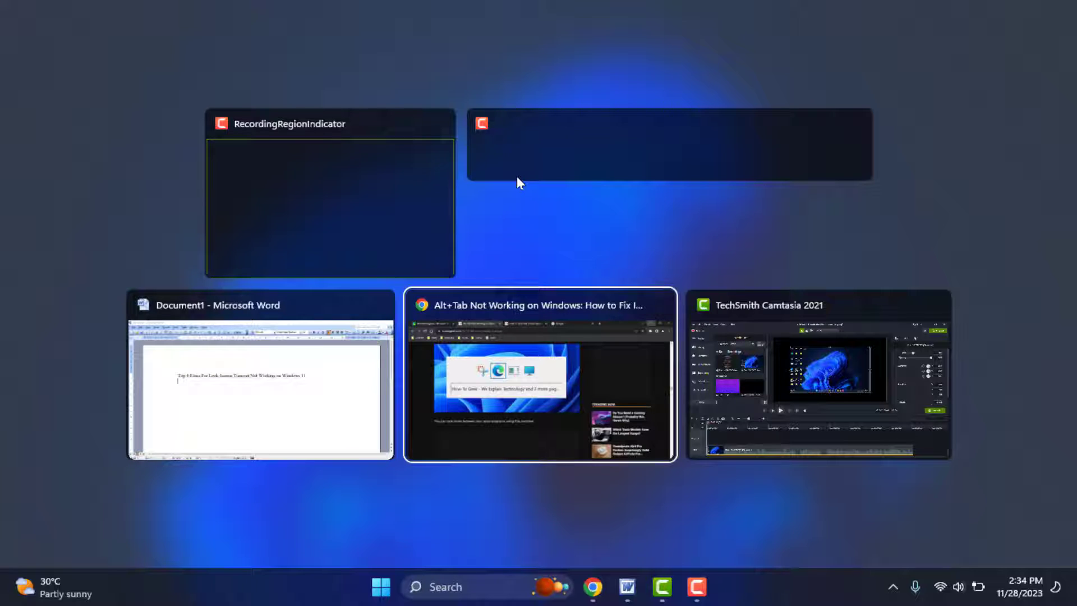
{"action": "key", "text": "Tab"}
{"action": "key", "text": "Escape"}
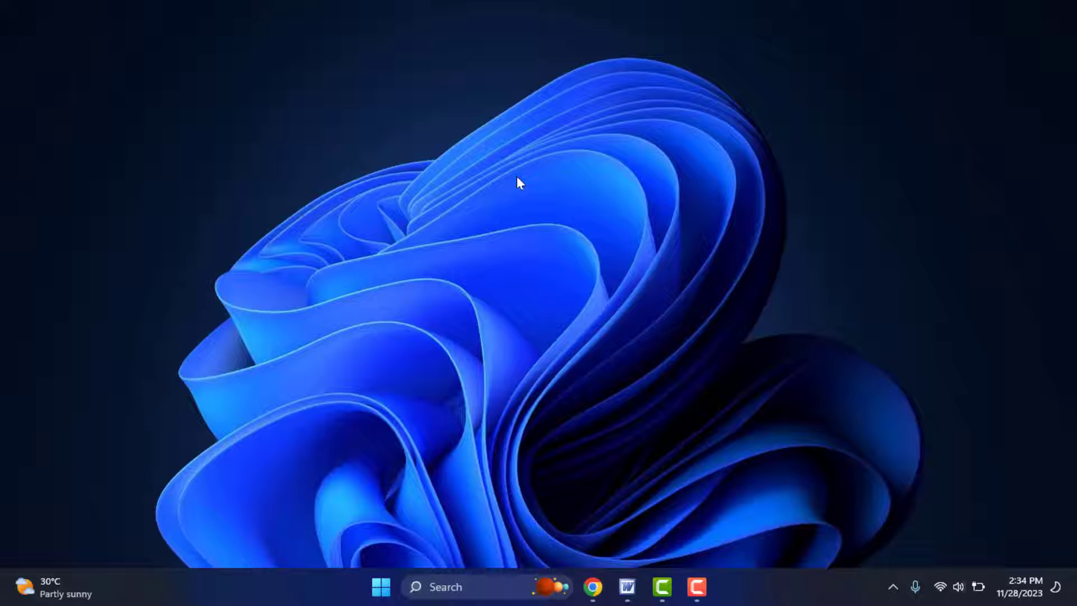
Open Task Manager from the taskbar and bring up Windows Explorer's process actions
{"action": "right_click", "coordinate": [782, 586]}
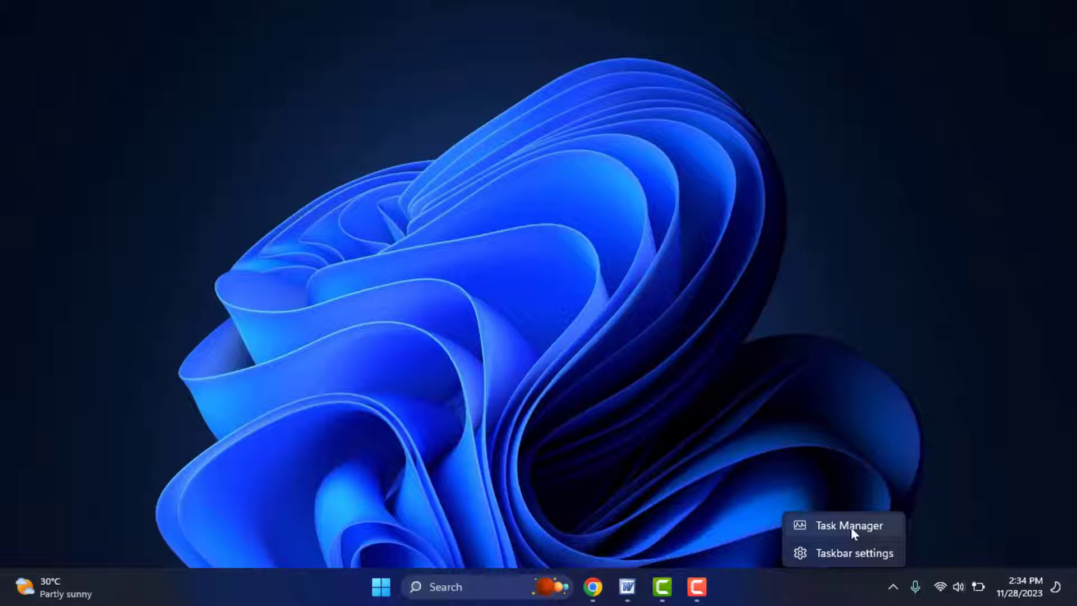
{"action": "left_click", "coordinate": [550, 341]}
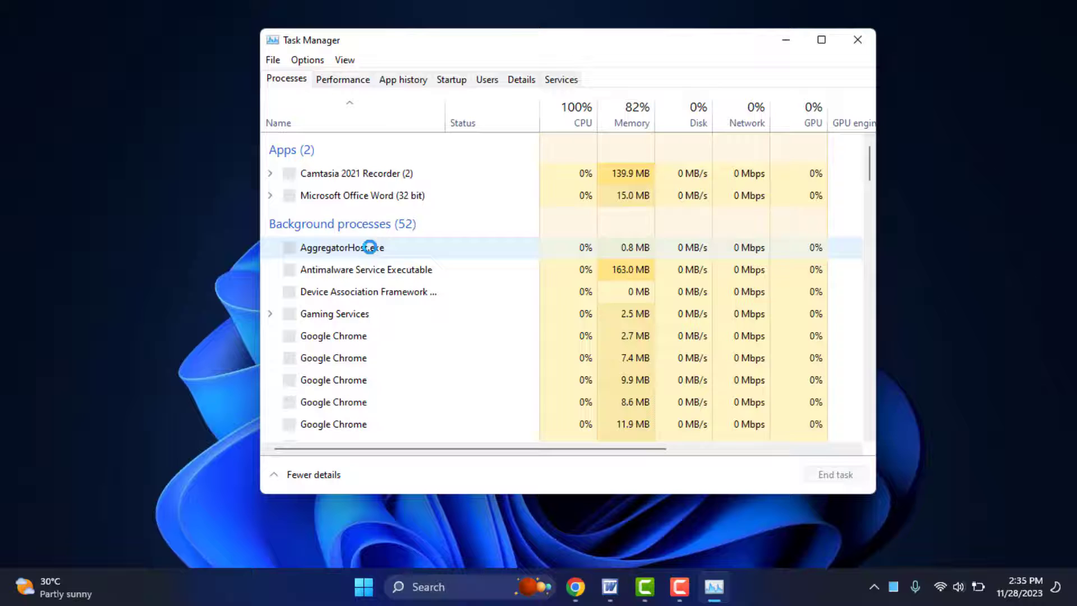
{"action": "left_click", "coordinate": [370, 243]}
{"action": "type", "text": "windows e"}
{"action": "key", "text": "Down"}
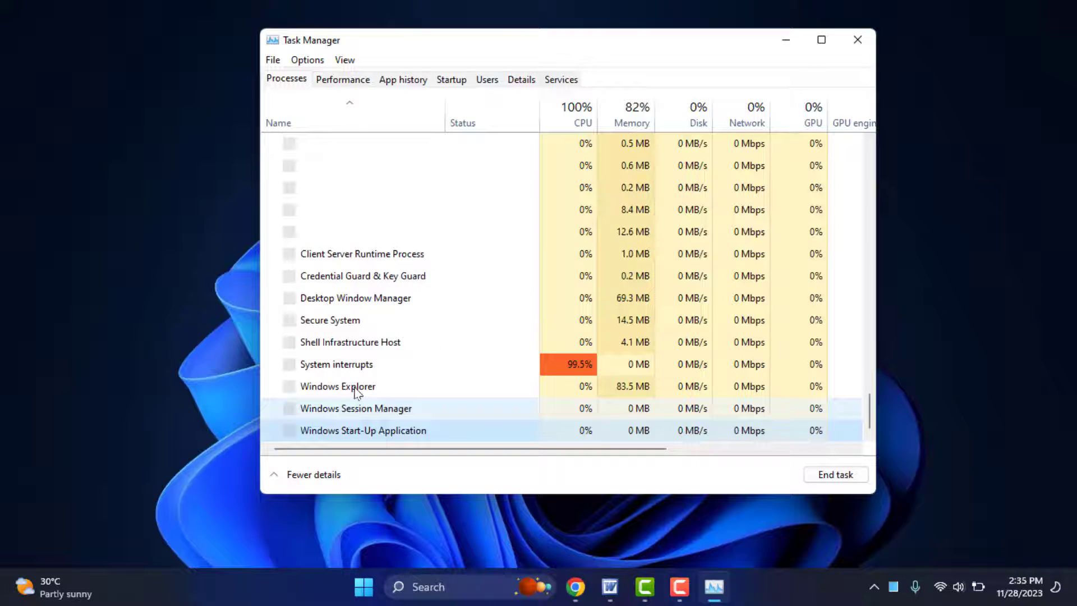
{"action": "scroll", "coordinate": [356, 391], "scroll_direction": "up", "scroll_amount": 10}
{"action": "scroll", "coordinate": [353, 385], "scroll_direction": "down", "scroll_amount": 5}
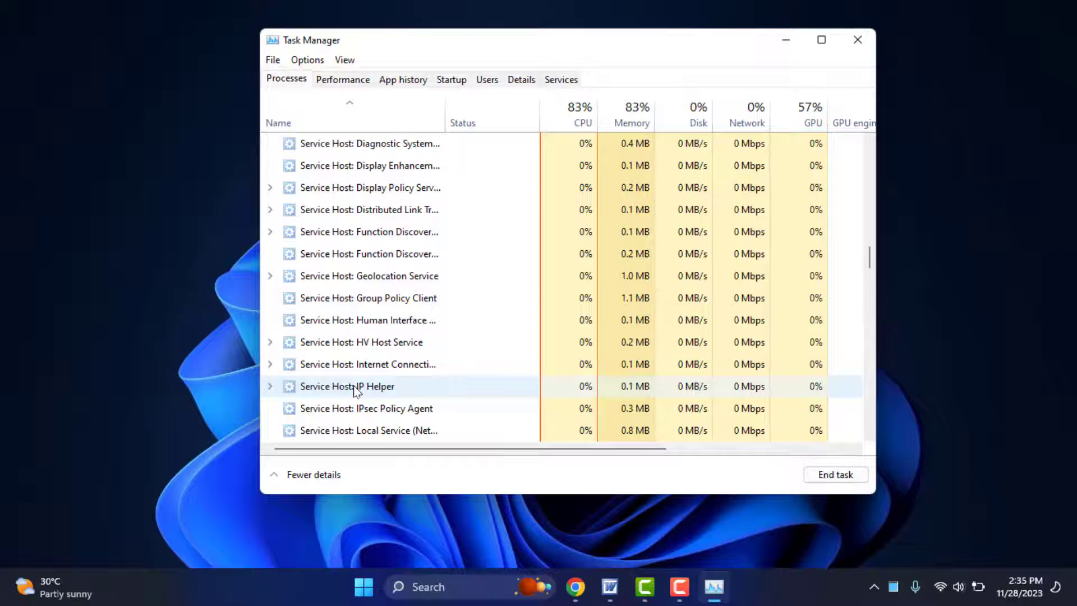
{"action": "right_click", "coordinate": [354, 385]}
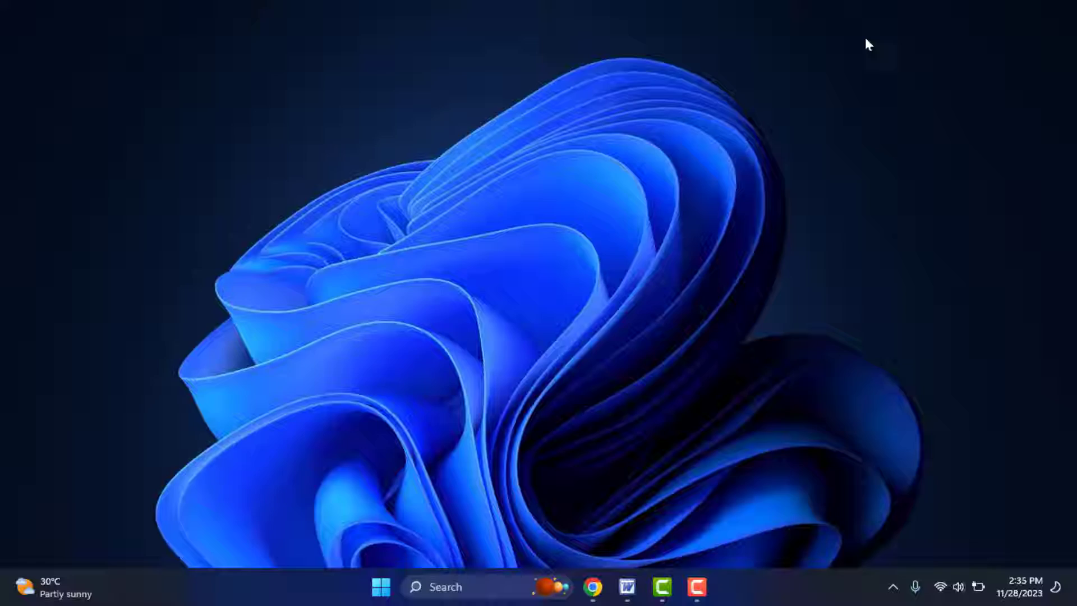
Check Alt+Tab works once more, then open Settings with Win+I
{"action": "key", "text": "alt+Tab"}
{"action": "key", "text": "Escape"}
{"action": "key", "text": "super+i"}
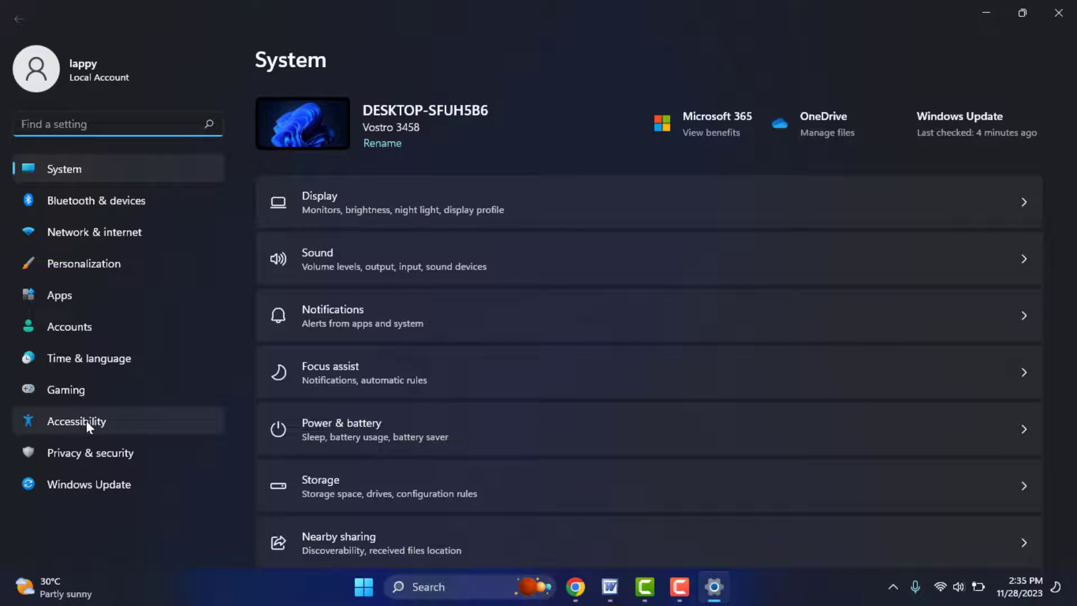
Toggle Sticky keys on and back off under Accessibility > Keyboard, then close Settings
{"action": "left_click", "coordinate": [86, 420]}
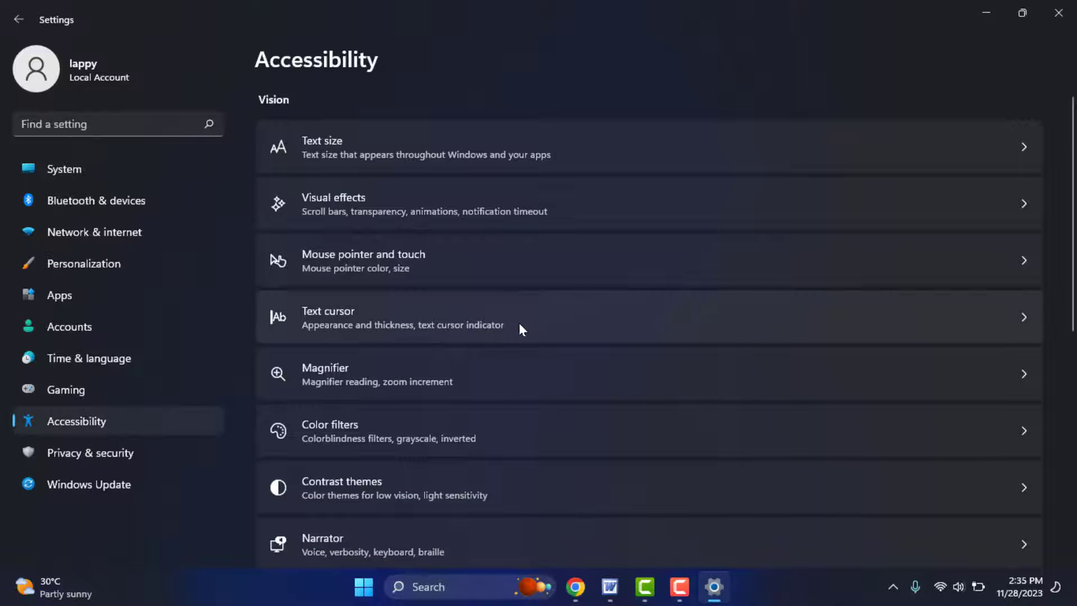
{"action": "scroll", "coordinate": [520, 322], "scroll_direction": "down", "scroll_amount": 3}
{"action": "scroll", "coordinate": [519, 323], "scroll_direction": "down", "scroll_amount": 3}
{"action": "scroll", "coordinate": [519, 324], "scroll_direction": "down", "scroll_amount": 3}
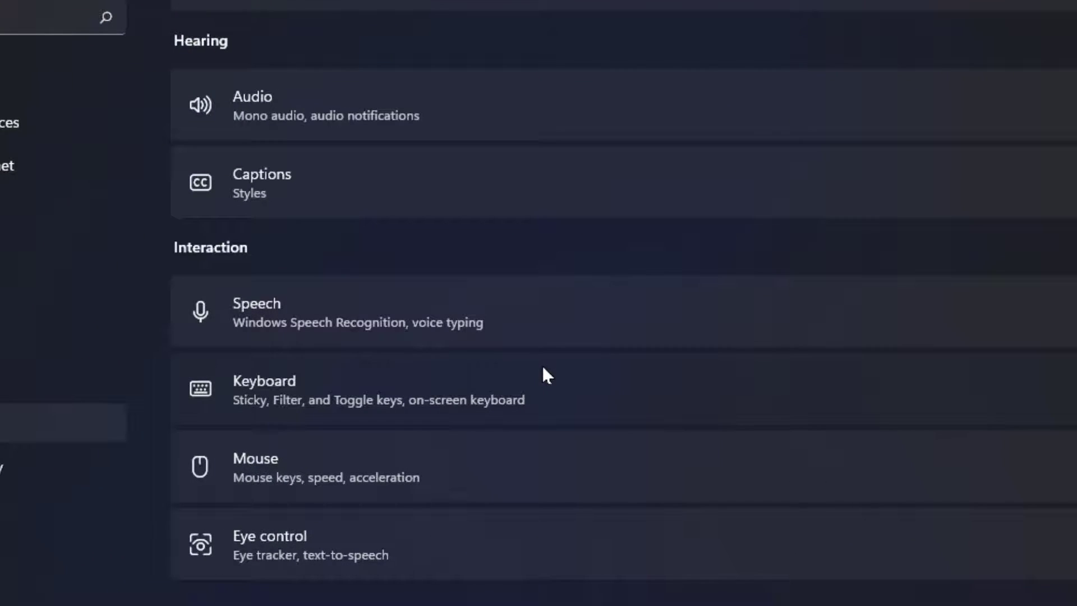
{"action": "left_click", "coordinate": [541, 365]}
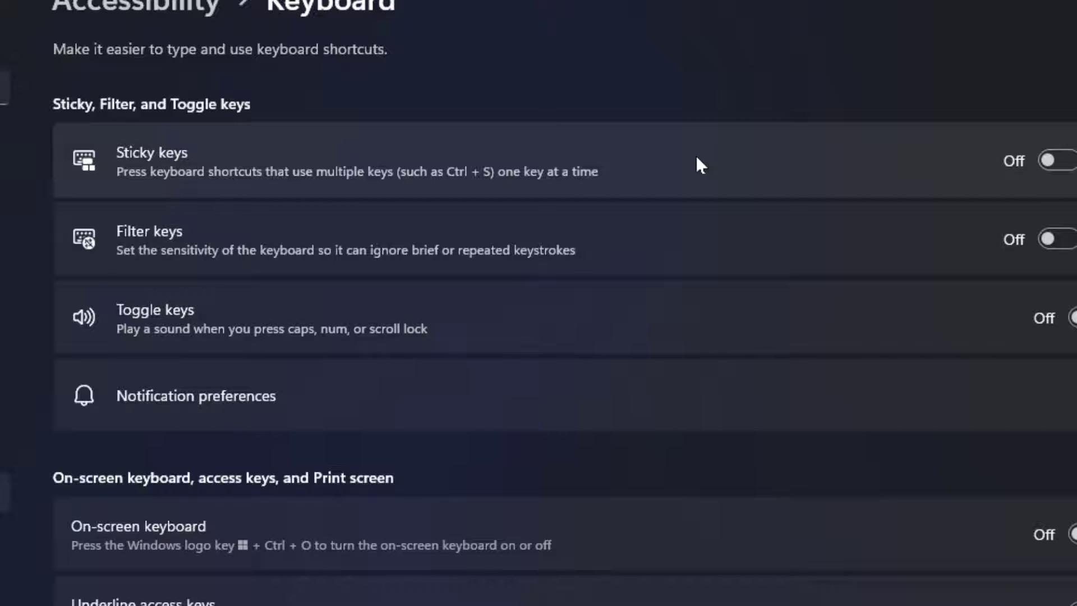
{"action": "left_click", "coordinate": [1063, 165]}
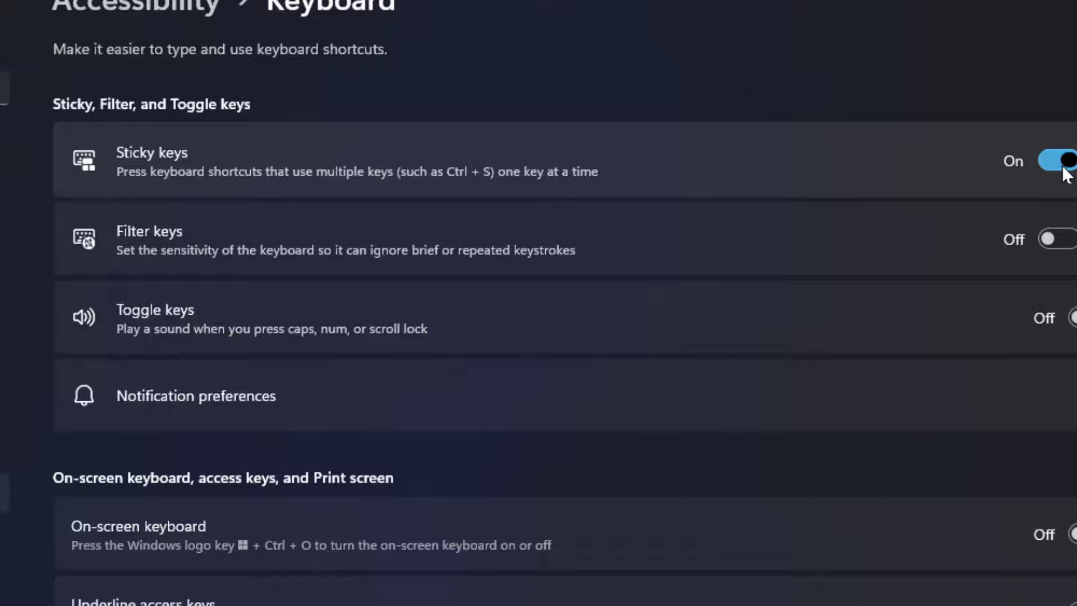
{"action": "left_click", "coordinate": [1062, 162]}
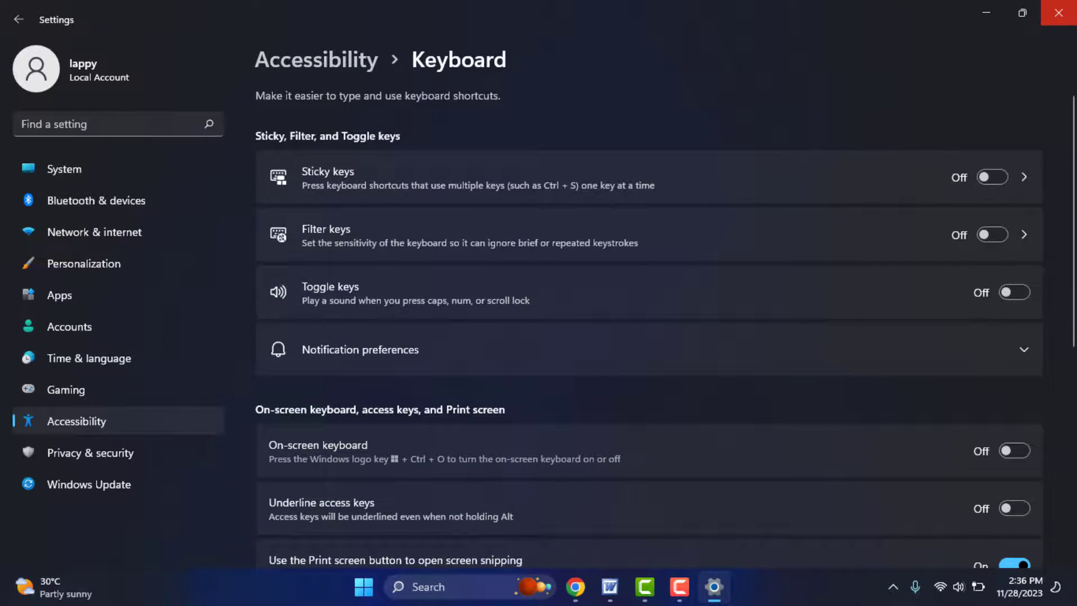
{"action": "left_click", "coordinate": [1059, 12]}
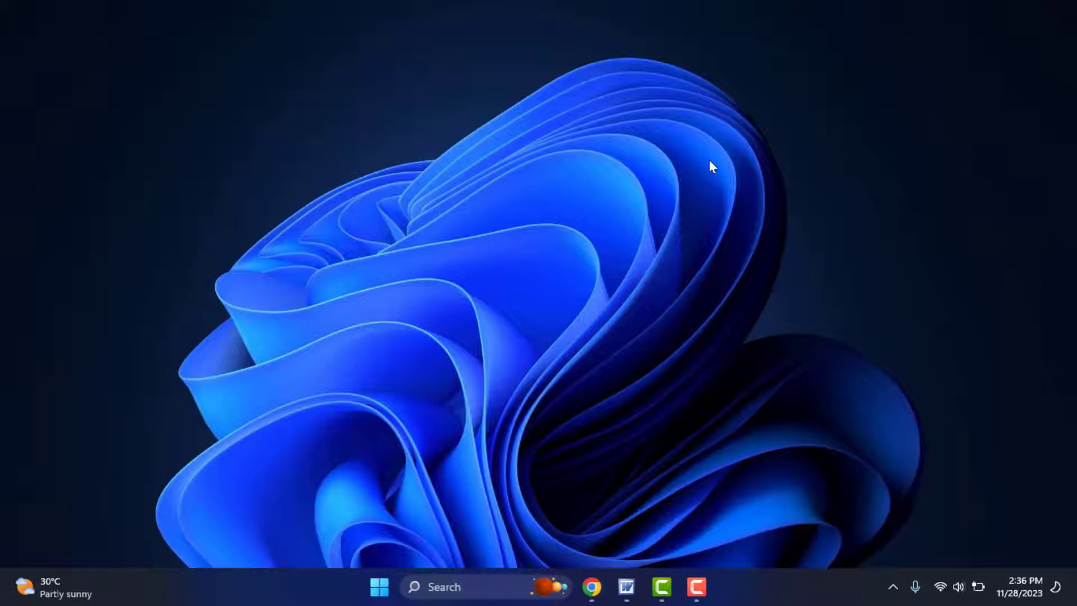
{"action": "key", "text": "alt+Tab"}
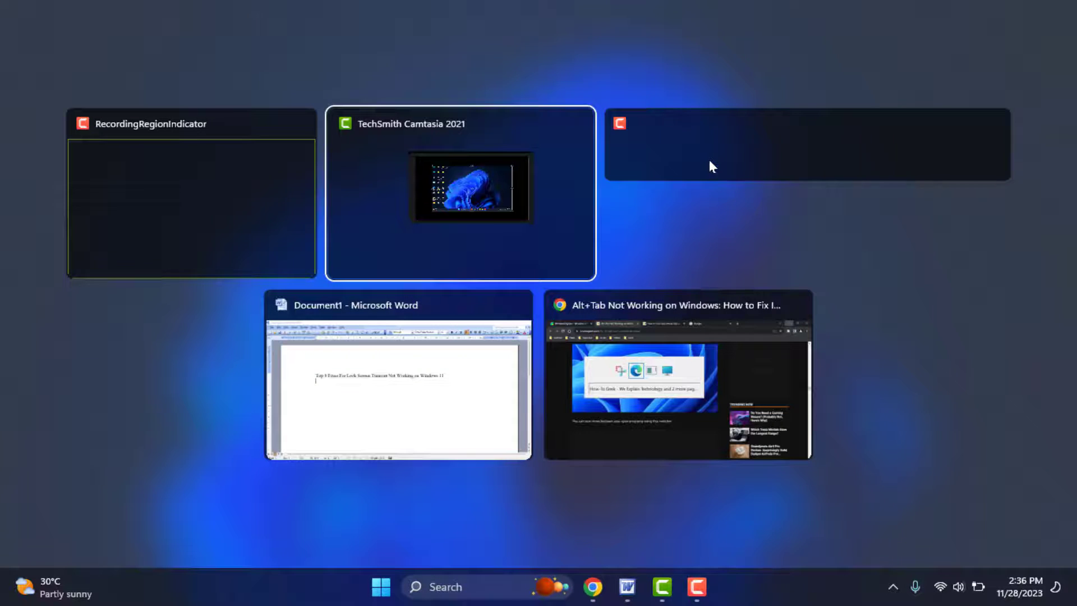
{"action": "key", "text": "Tab"}
{"action": "key", "text": "Tab"}
{"action": "key", "text": "Tab"}
{"action": "key", "text": "Tab"}
{"action": "key", "text": "Tab"}
{"action": "key", "text": "Tab"}
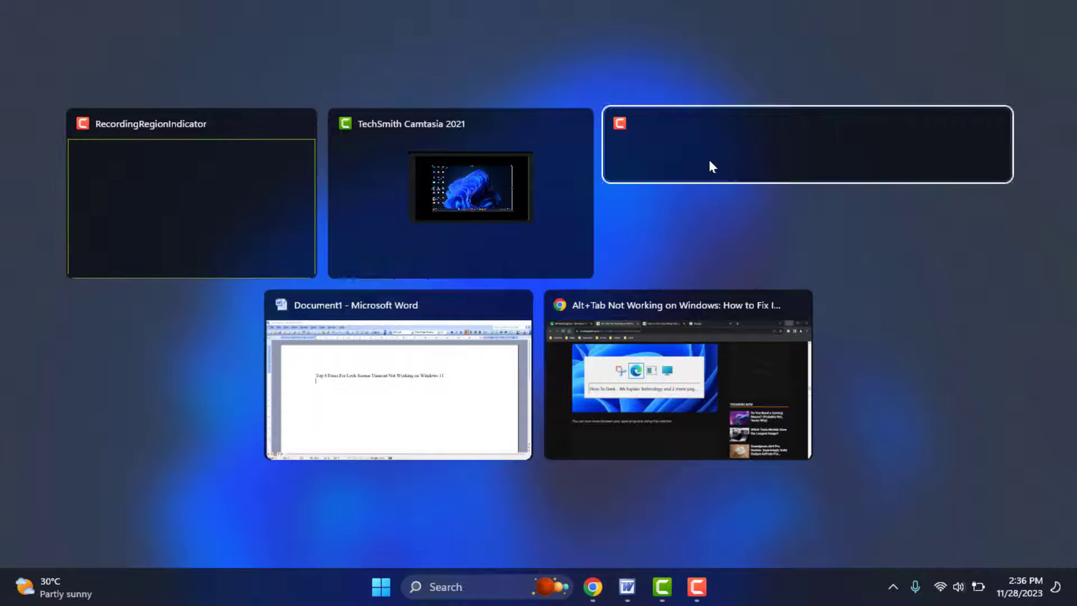
{"action": "key", "text": "Tab"}
{"action": "key", "text": "Tab"}
{"action": "key", "text": "Tab"}
{"action": "key", "text": "Tab"}
{"action": "key", "text": "Return"}
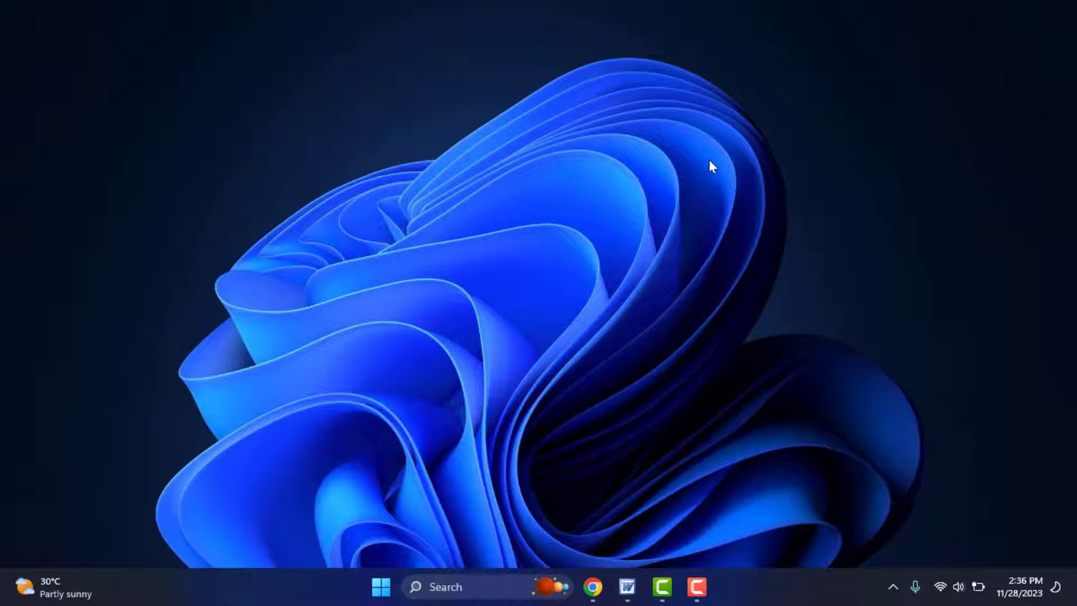
Search Start for 'find and fix' and launch 'Find and fix keyboard problems'
{"action": "key", "text": "super"}
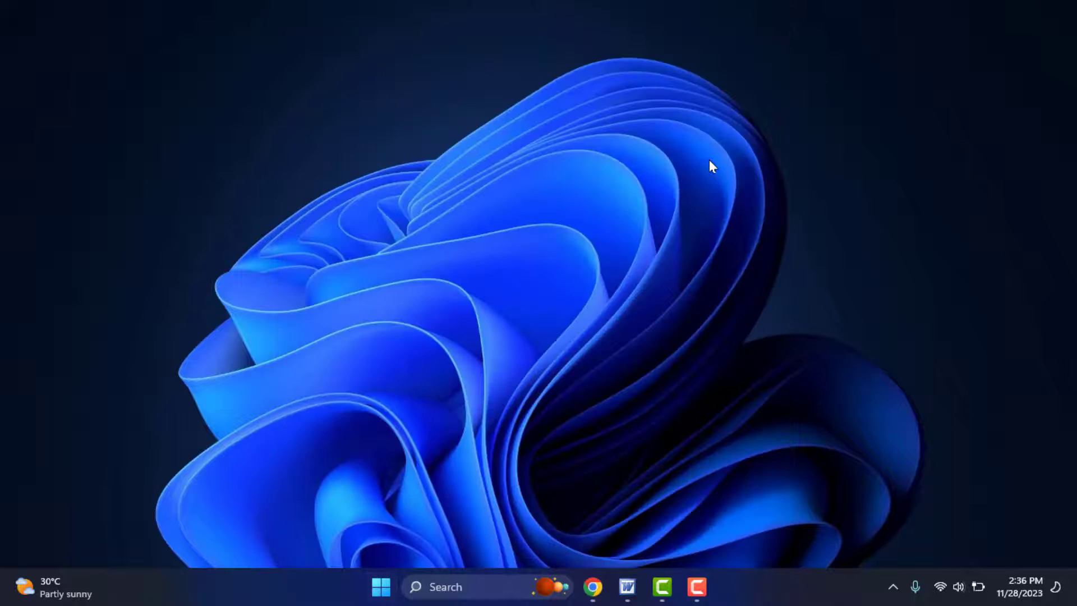
{"action": "type", "text": "fix"}
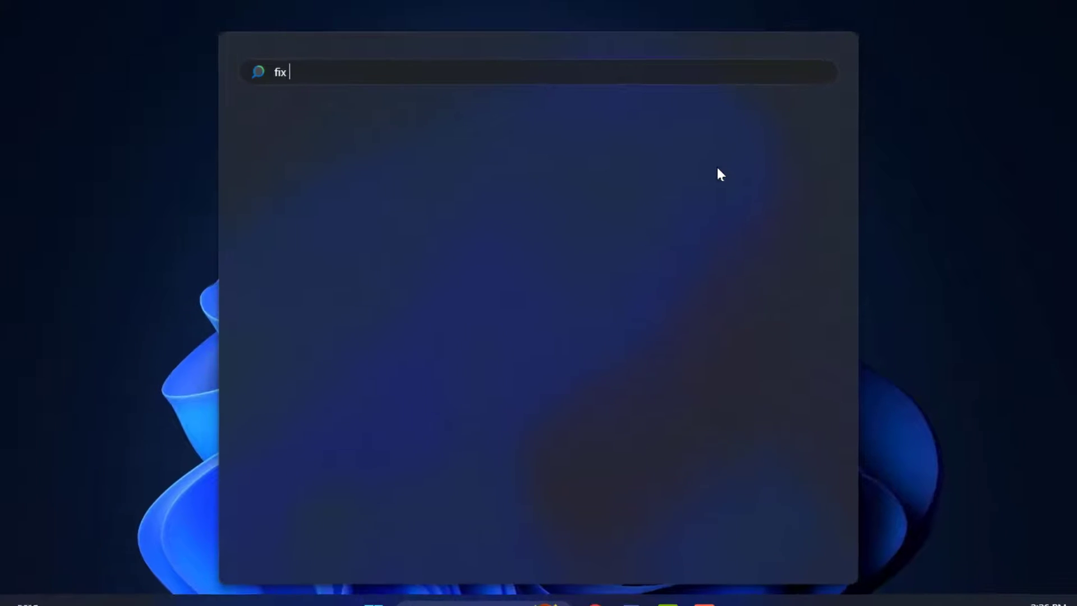
{"action": "type", "text": "find and fix"}
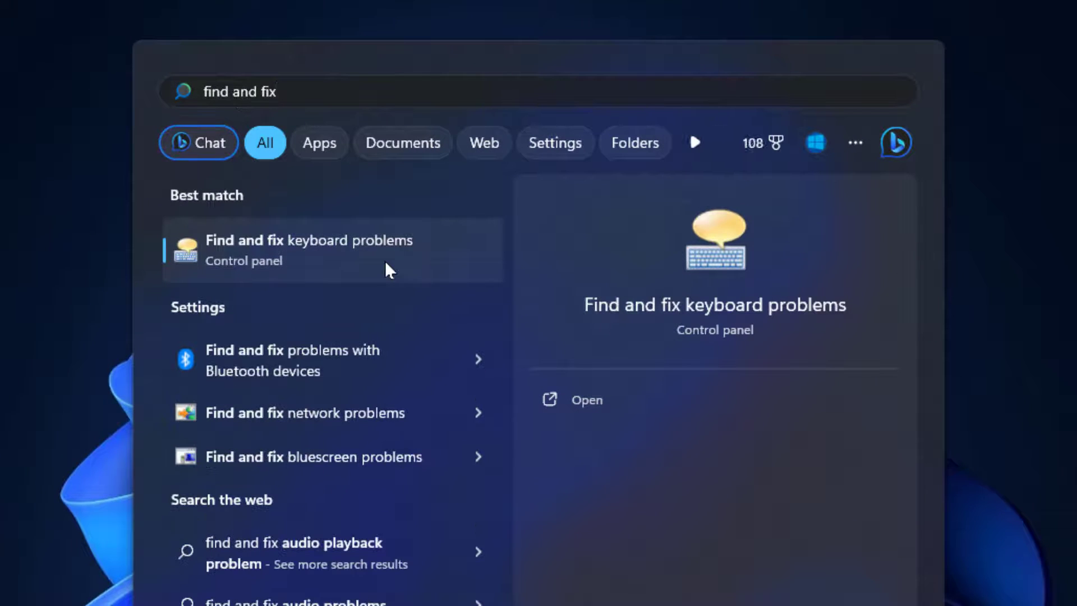
{"action": "left_click", "coordinate": [383, 259]}
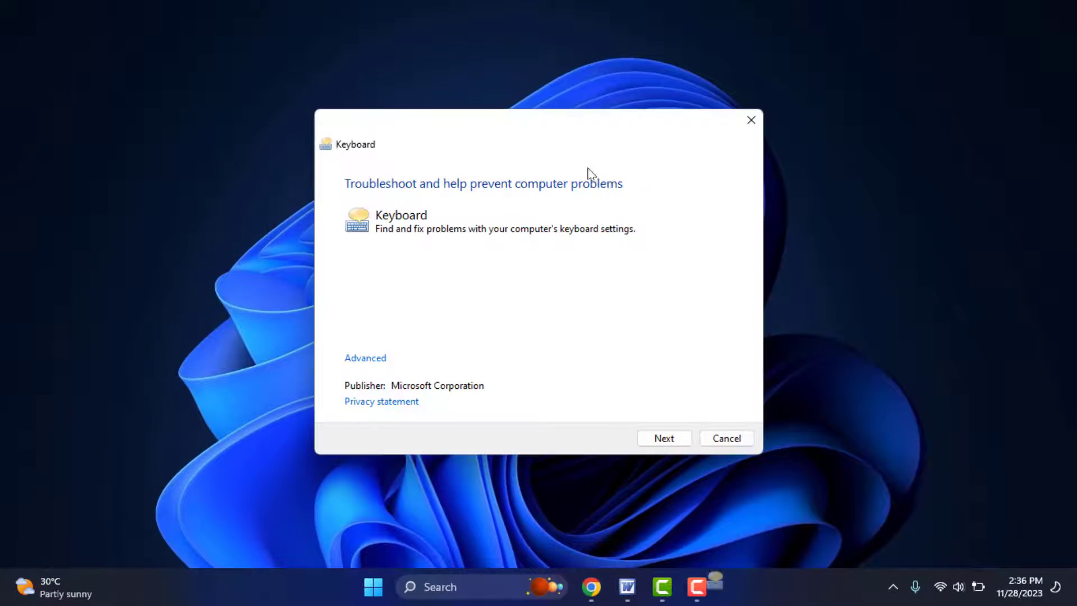
Run the keyboard troubleshooter scan to its 'no changes necessary' result and close it
{"action": "left_click_drag", "start_coordinate": [501, 130], "coordinate": [487, 110]}
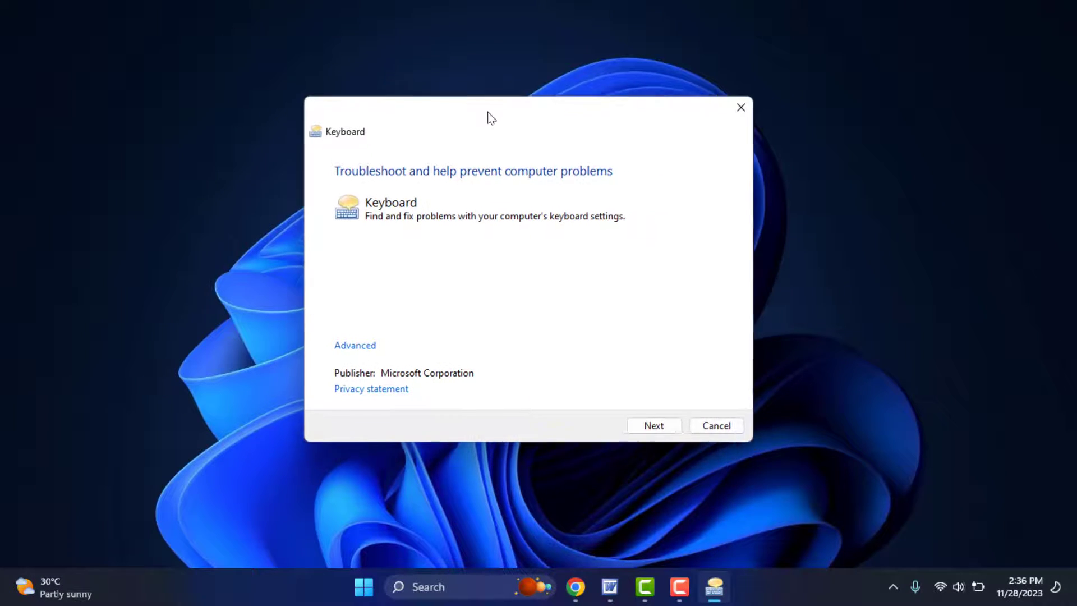
{"action": "left_click", "coordinate": [649, 417]}
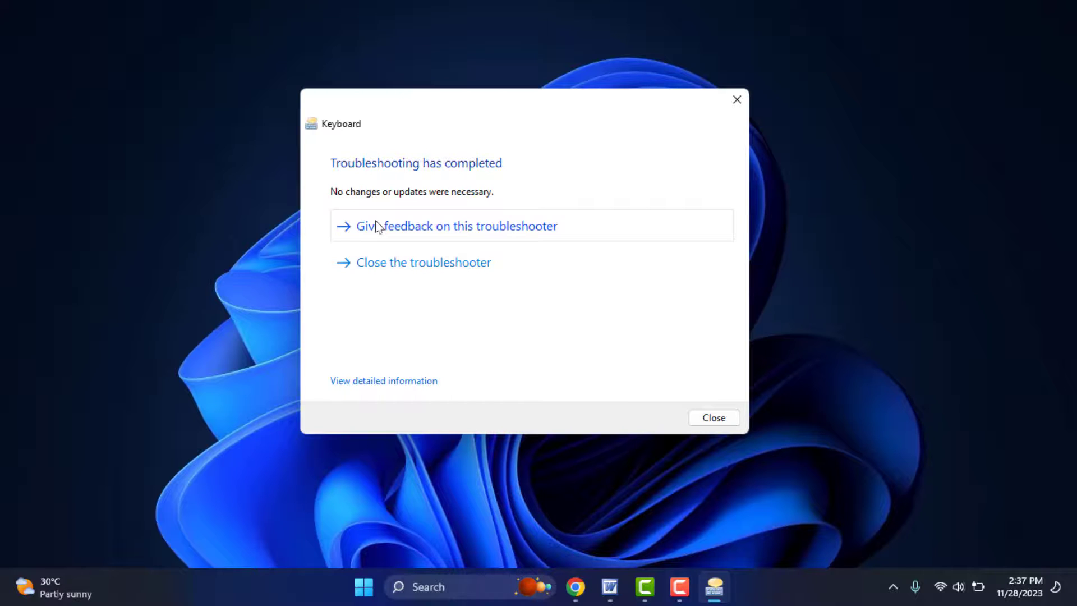
{"action": "left_click", "coordinate": [738, 101]}
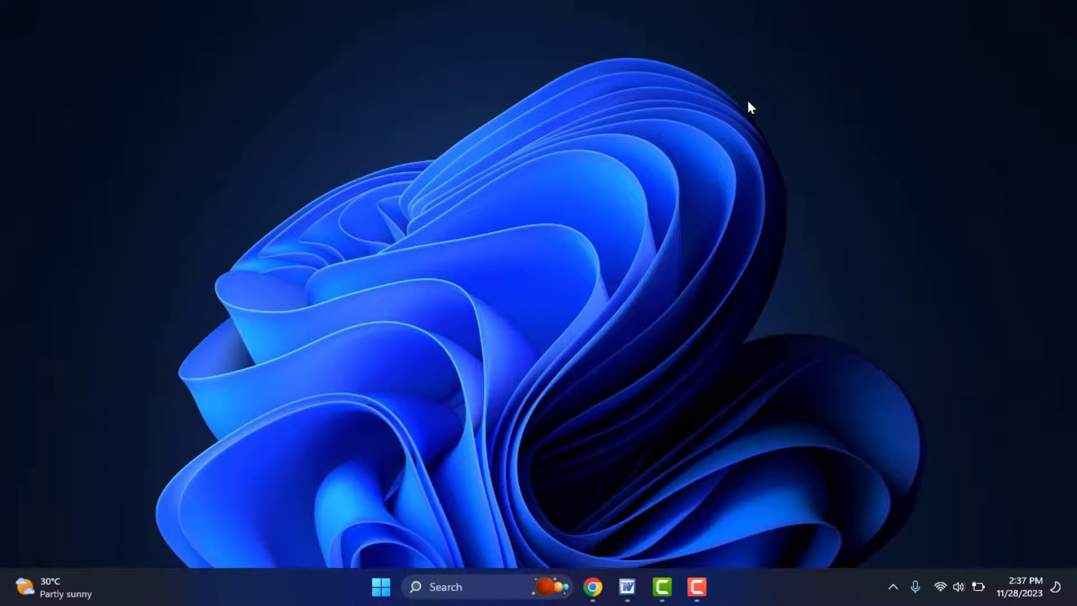
{"action": "key", "text": "alt+Tab"}
{"action": "key", "text": "Tab"}
{"action": "key", "text": "Tab"}
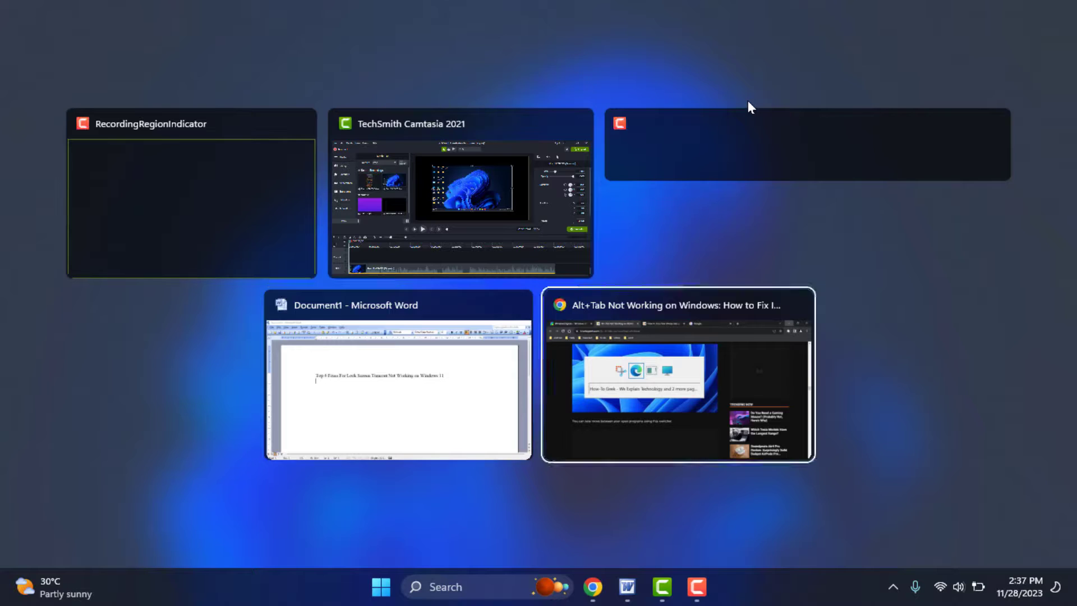
{"action": "key", "text": "Tab"}
{"action": "key", "text": "Tab"}
{"action": "key", "text": "Tab"}
{"action": "key", "text": "Tab"}
{"action": "key", "text": "Tab"}
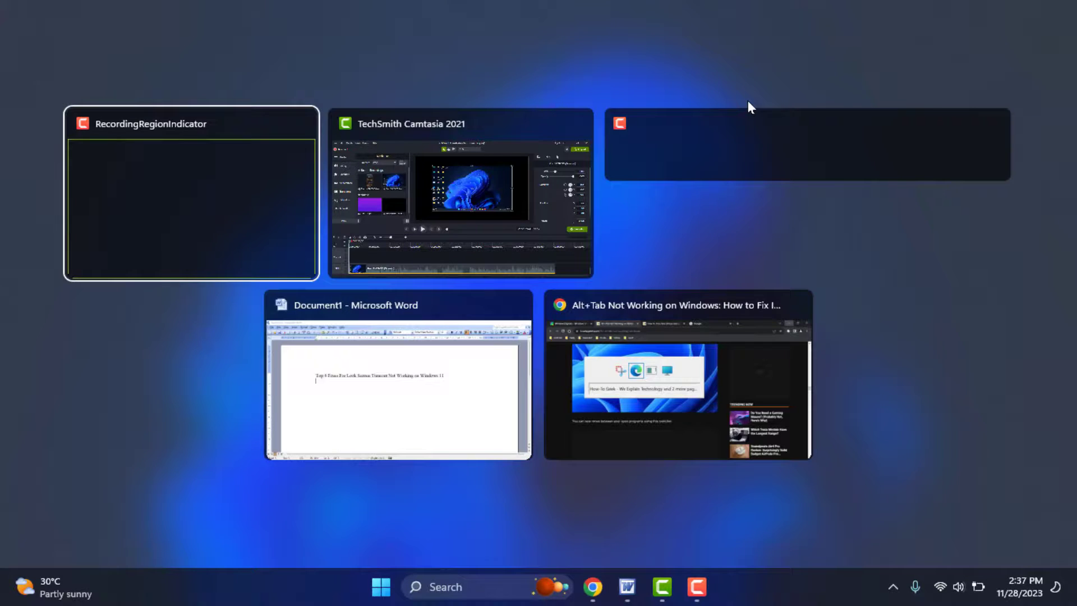
{"action": "key", "text": "alt+Tab"}
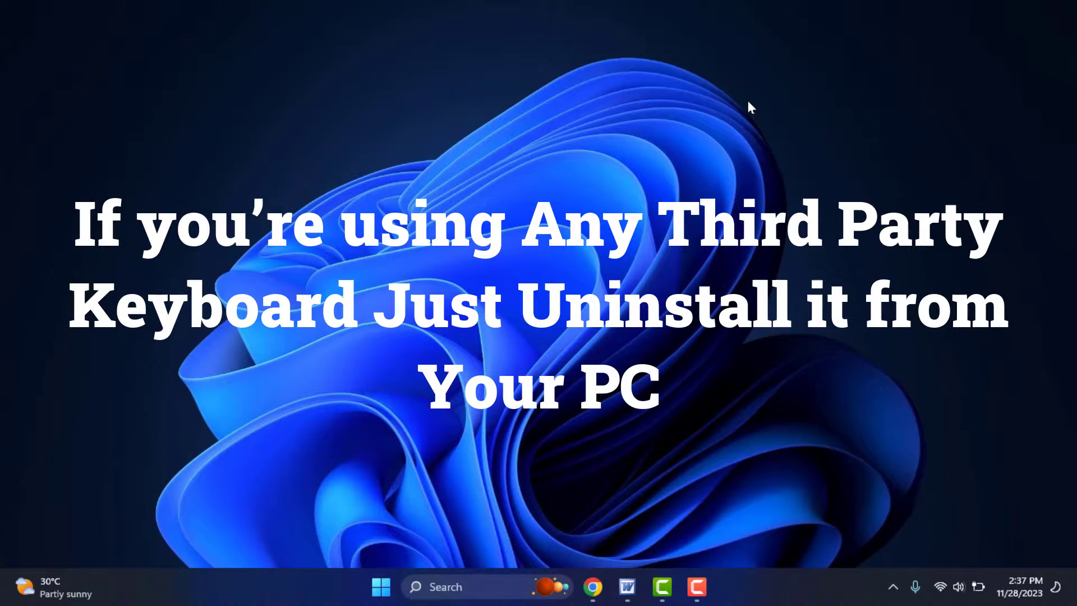
Launch Windows Settings with Win+I
{"action": "key", "text": "super+i"}
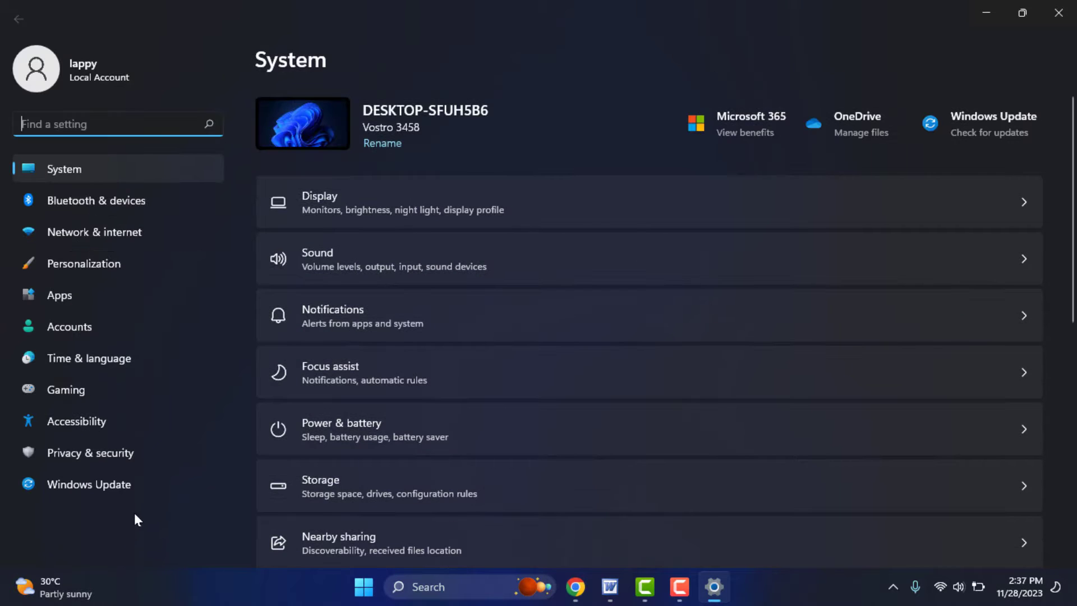
Confirm the Windows Update page shows the PC is up to date, then close Settings
{"action": "left_click", "coordinate": [90, 485]}
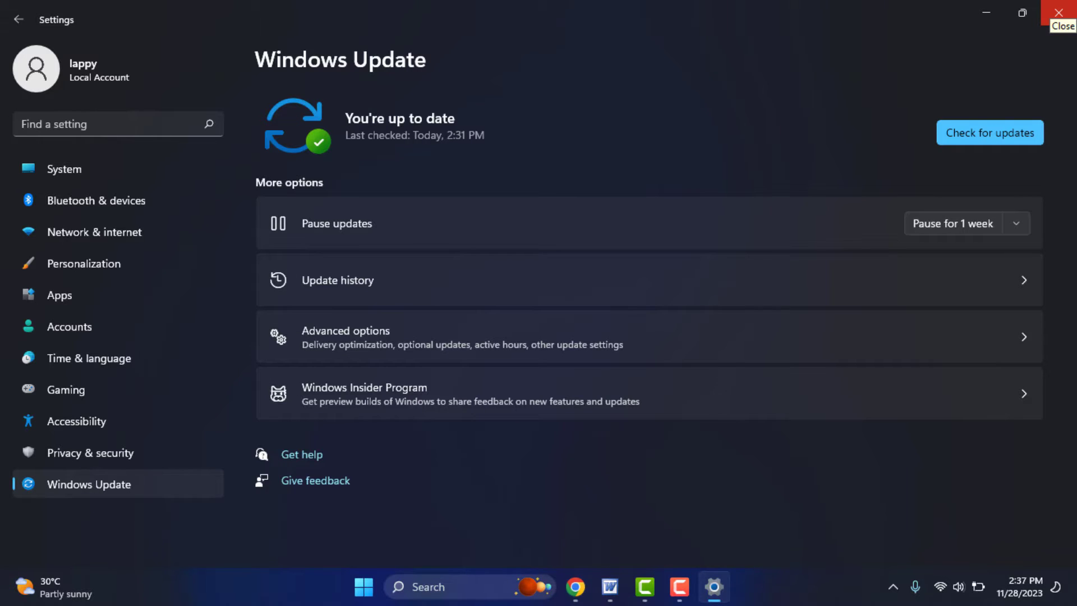
{"action": "left_click", "coordinate": [1059, 13]}
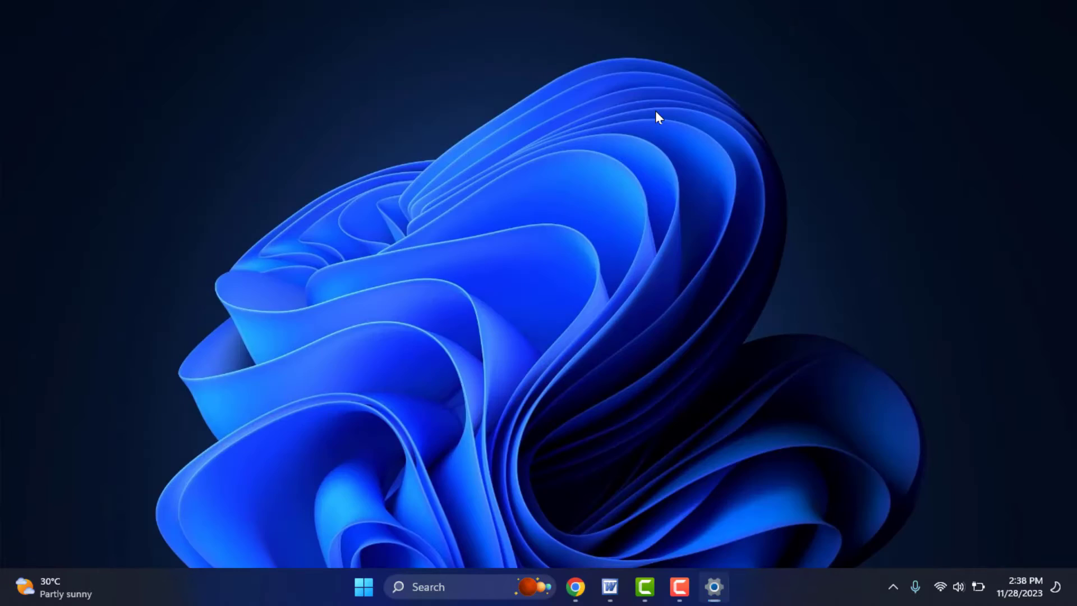